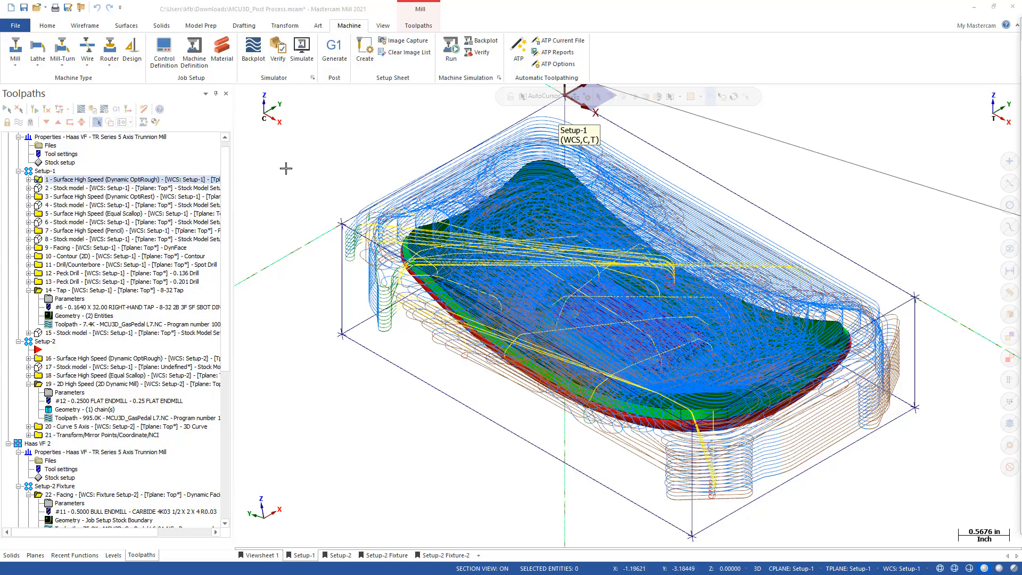
- Hide the WCS labels from the operation names through the toolpath list's display options
scroll(133, 234, up, 1)
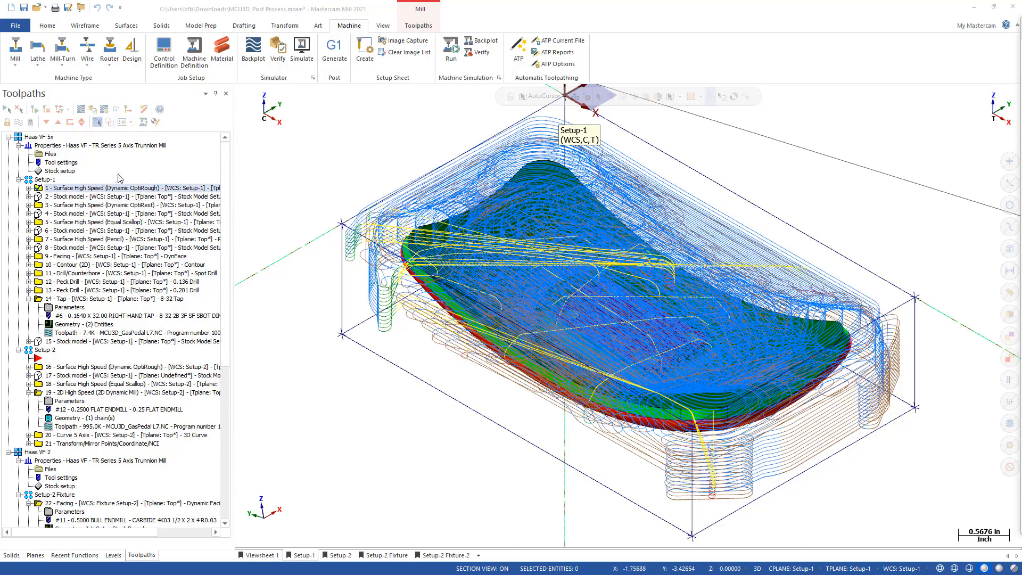
right_click(140, 171)
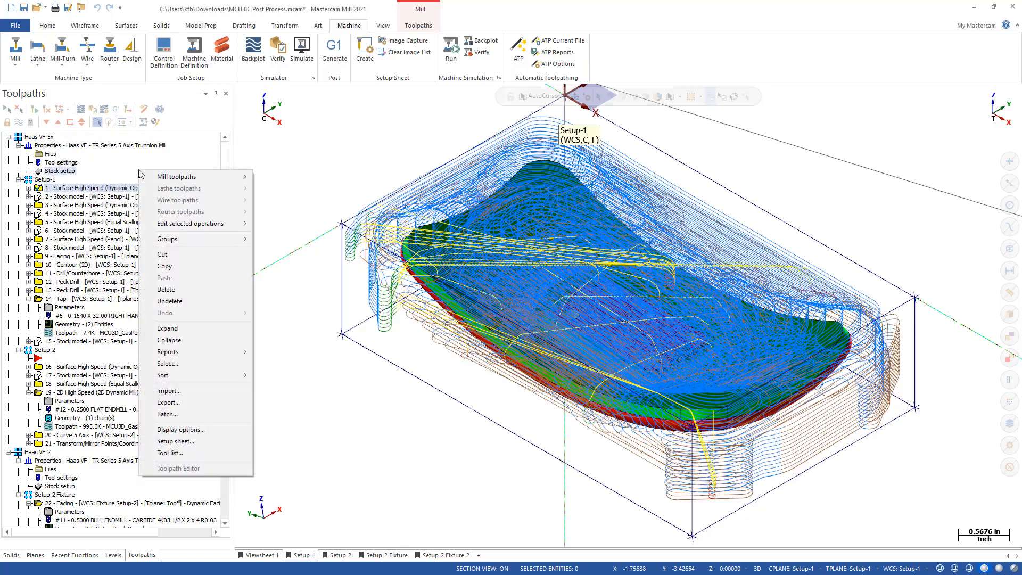
click(179, 431)
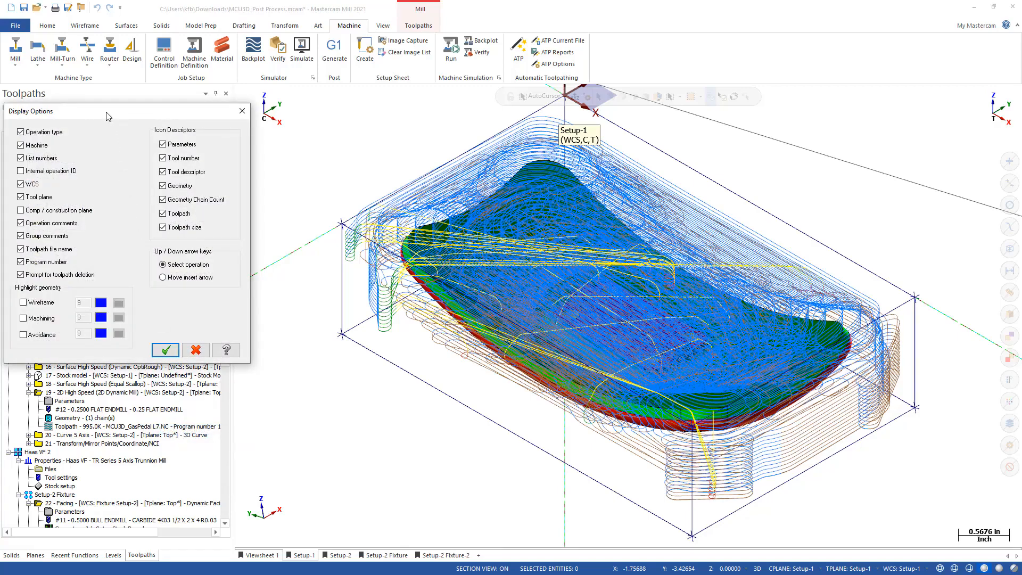
drag(108, 116, 252, 116)
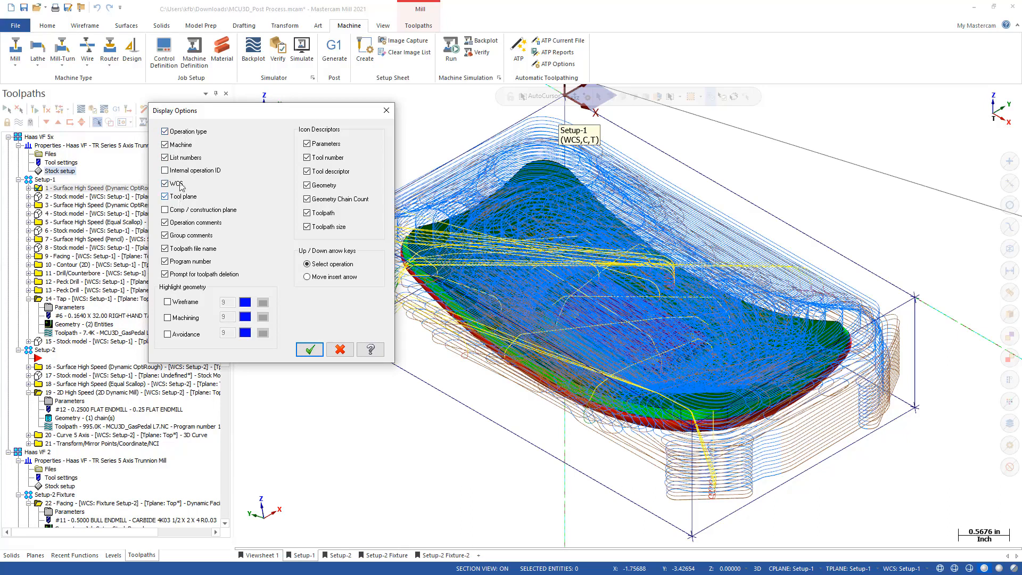
drag(211, 115, 317, 98)
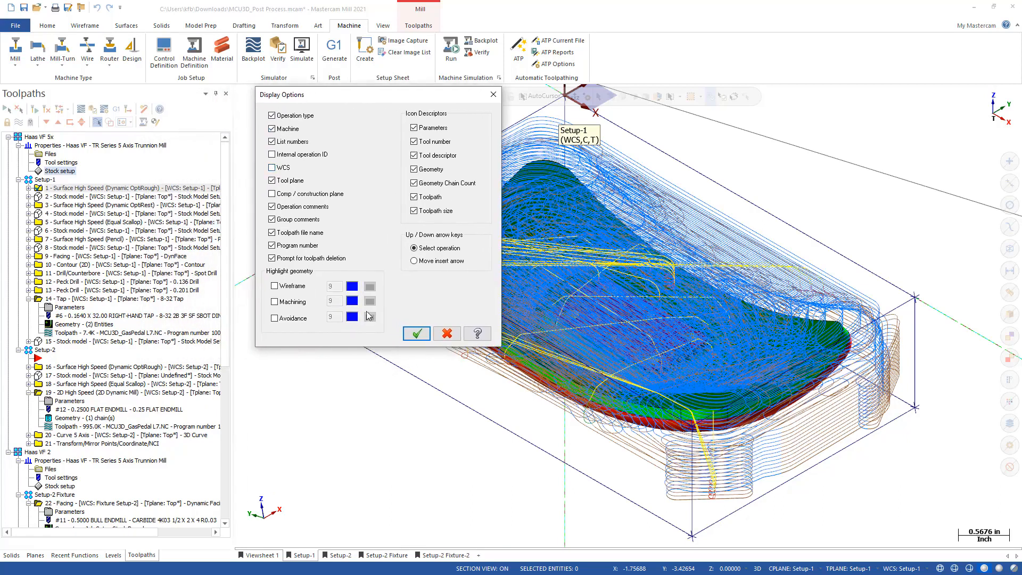
click(417, 333)
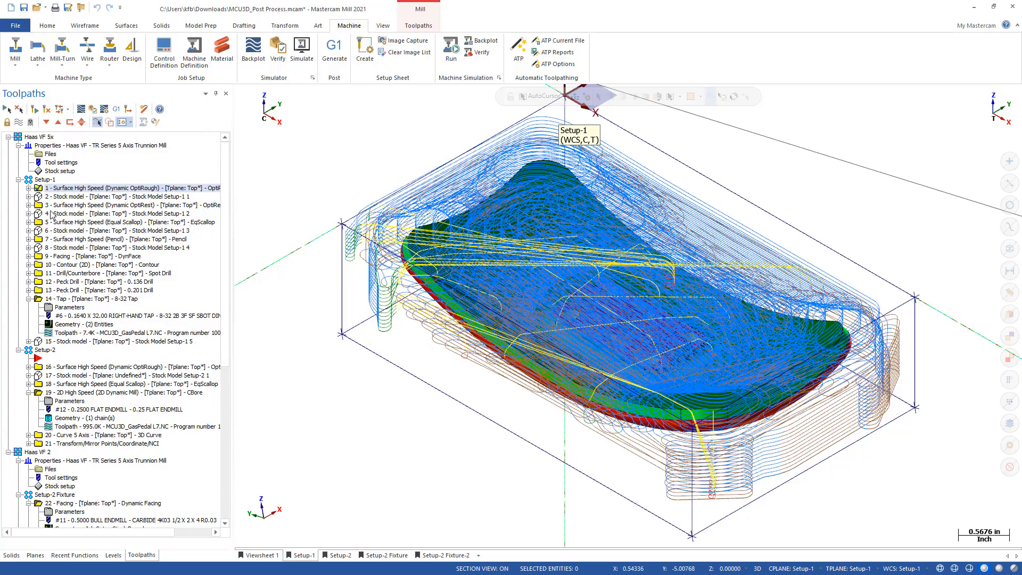
- Expand the first Dynamic OptiRough operation and turn the WCS labels back on in the display options
click(28, 188)
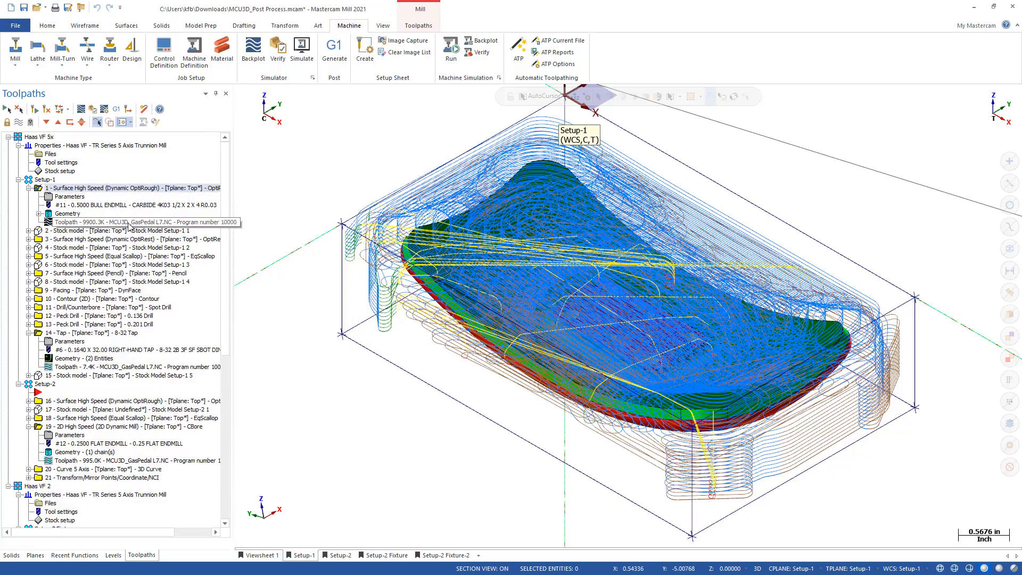
right_click(136, 163)
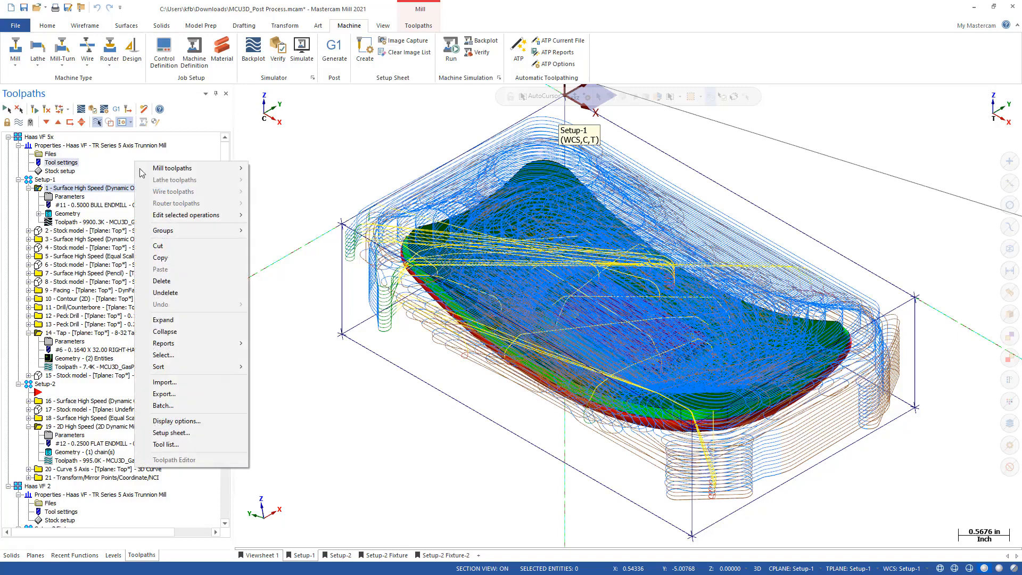
click(170, 421)
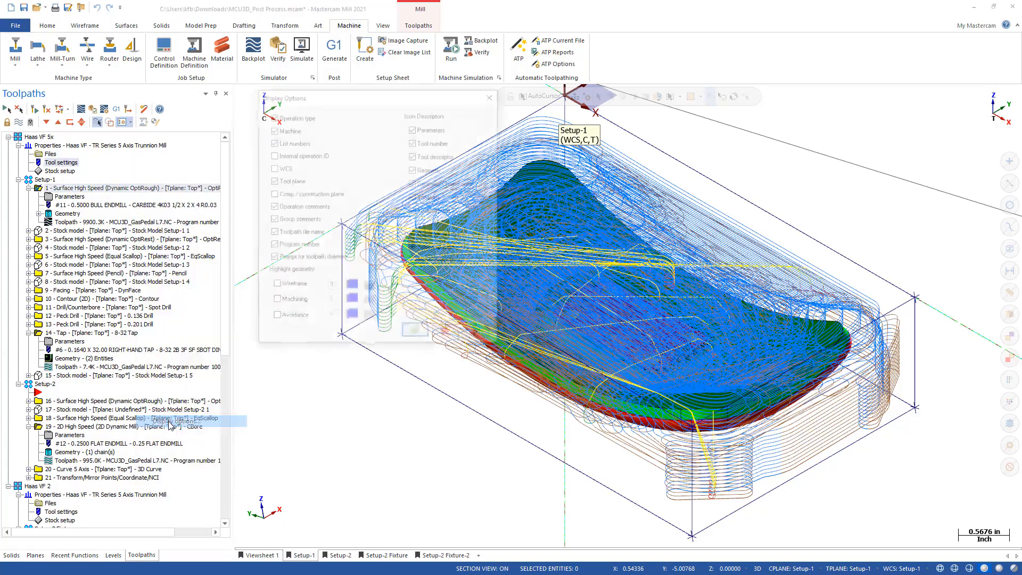
click(272, 168)
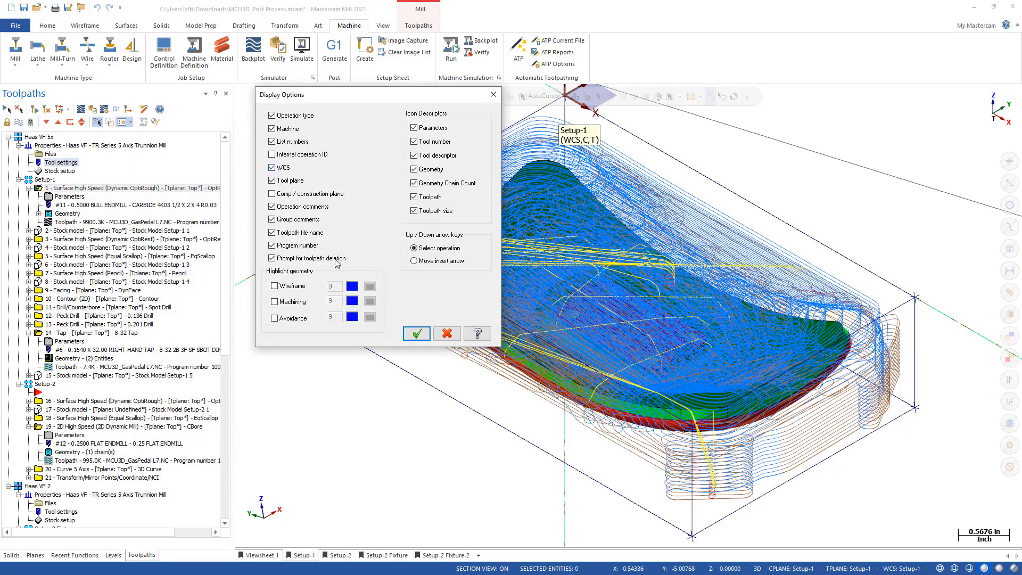
click(411, 335)
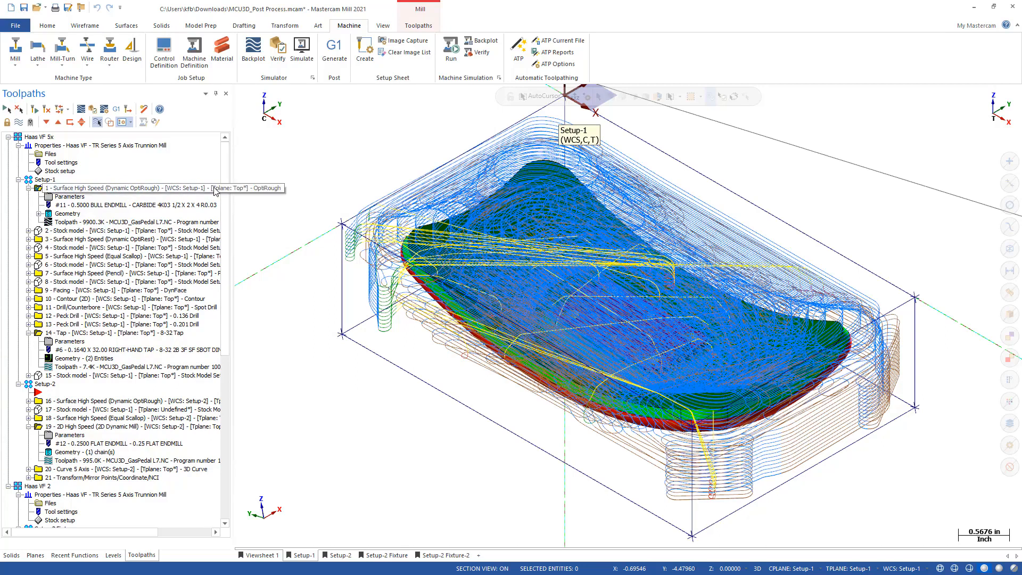
- Review which operation details and icon descriptors the toolpath list's display options offer
right_click(174, 165)
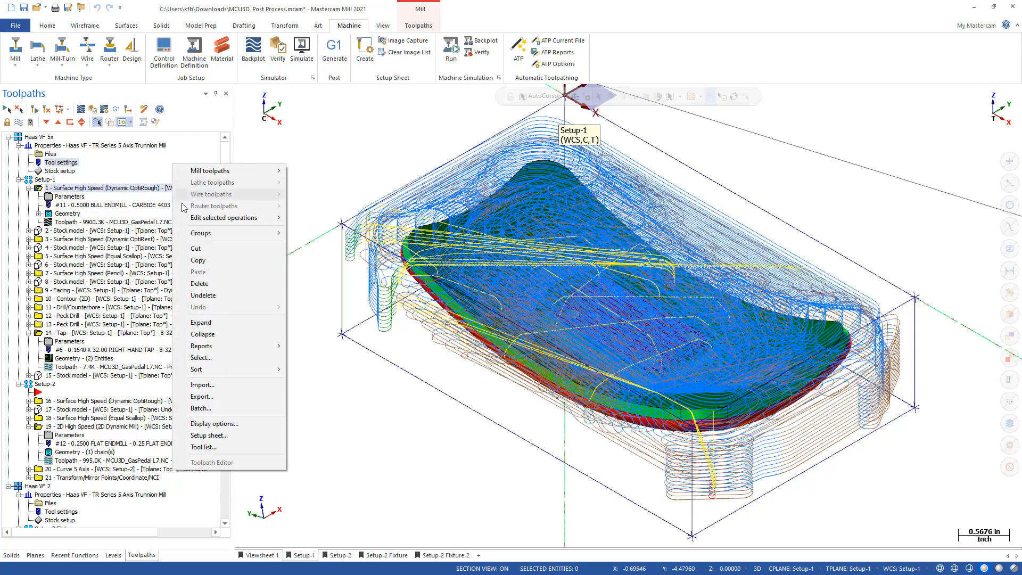
click(212, 423)
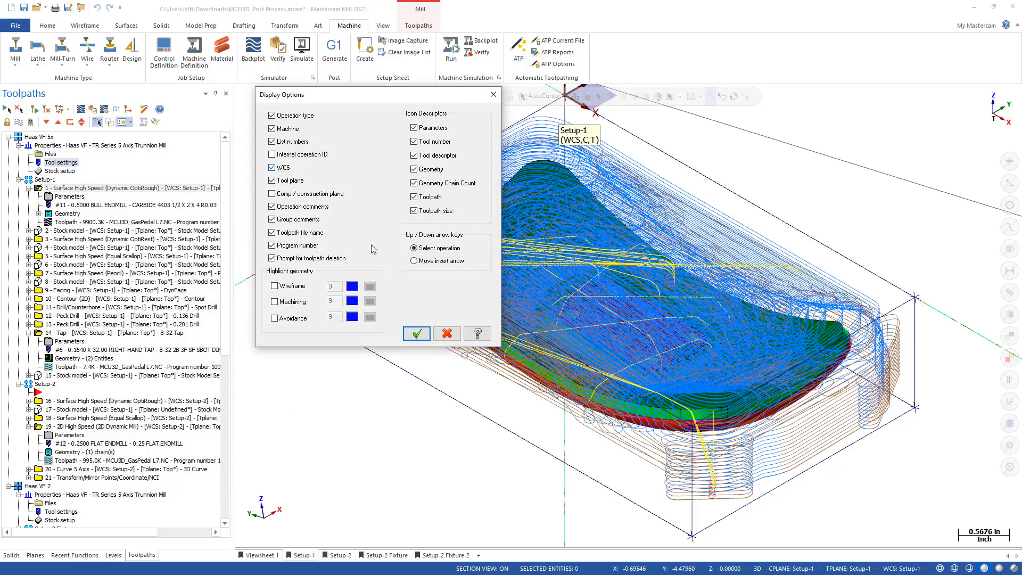
click(446, 334)
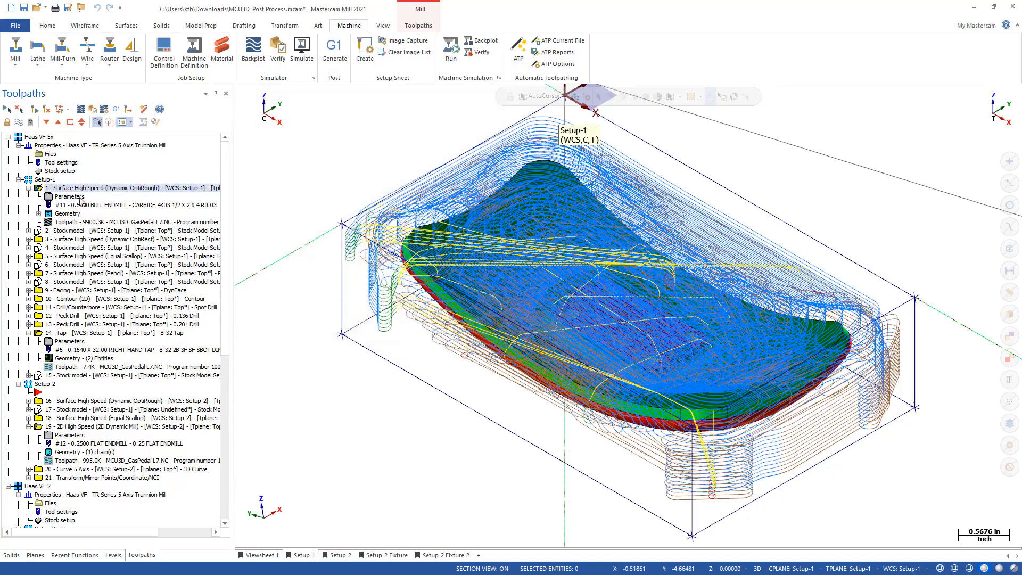
- Select all operations in the Setup-1 group and review the common parameters that can be edited for them
click(45, 179)
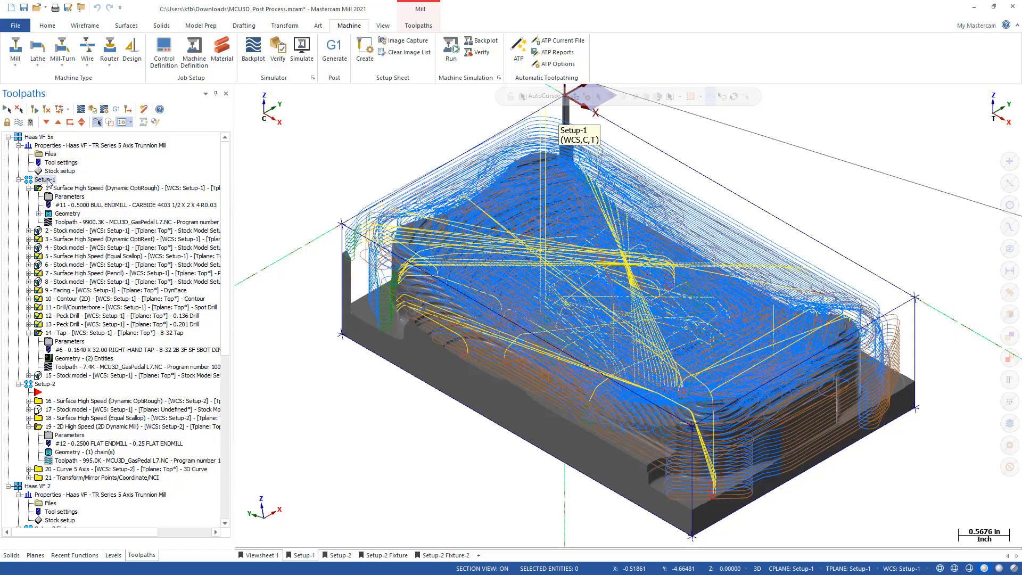
right_click(101, 181)
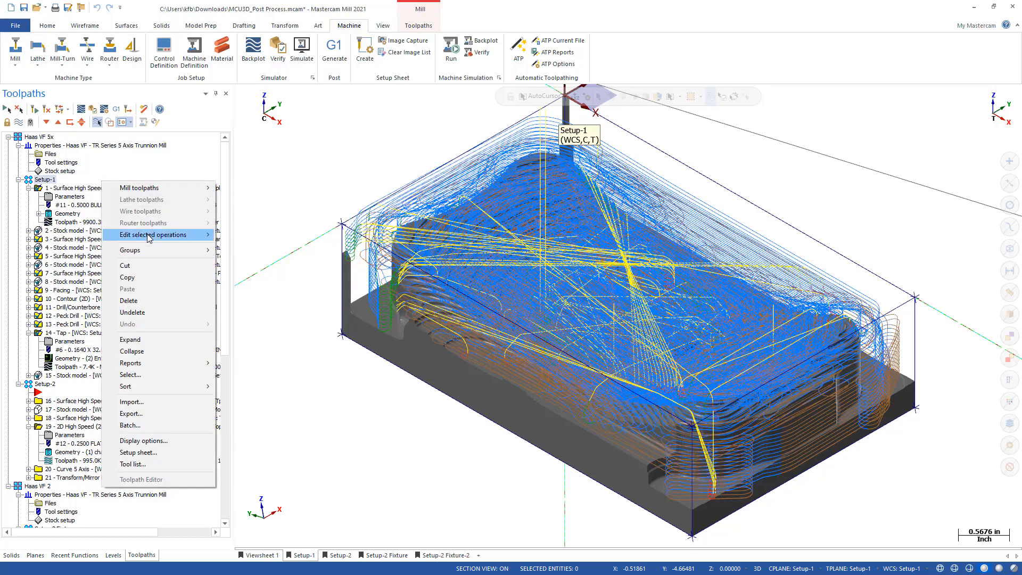
mouse_move(149, 237)
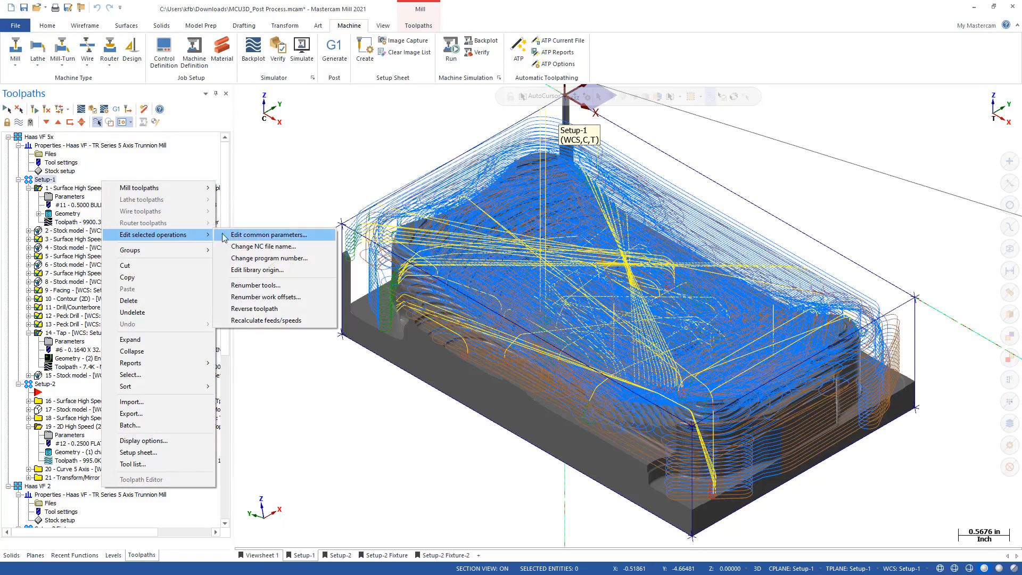
click(269, 236)
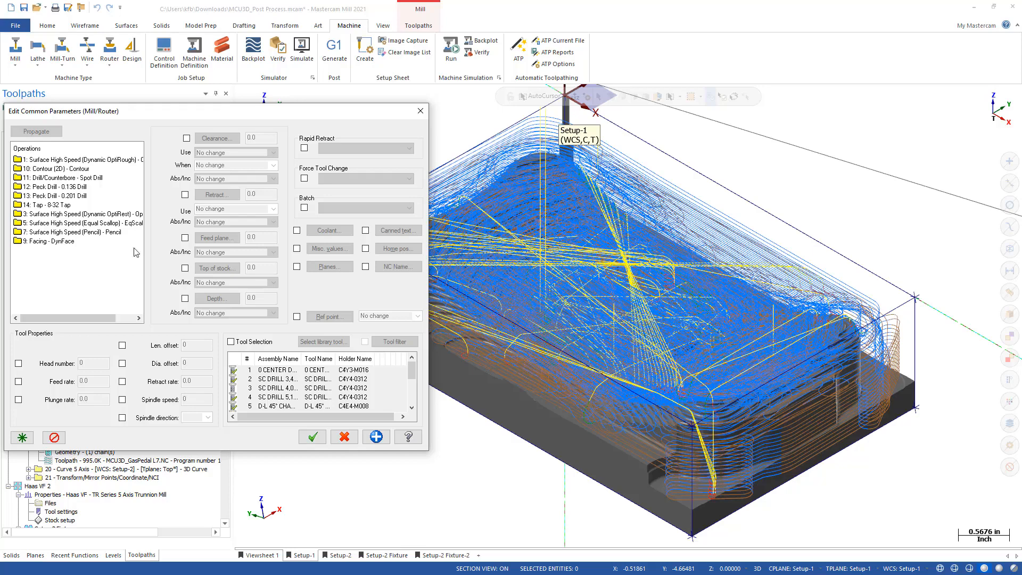
click(346, 438)
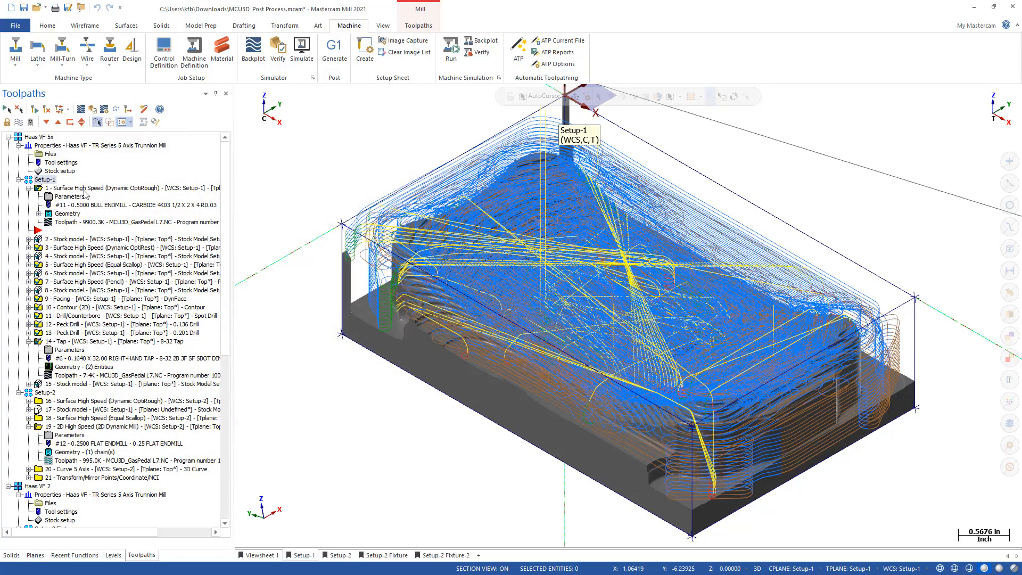
- Set the program number of the selected Setup-1 operations to 12345 and expand operation 3 to check it
right_click(120, 174)
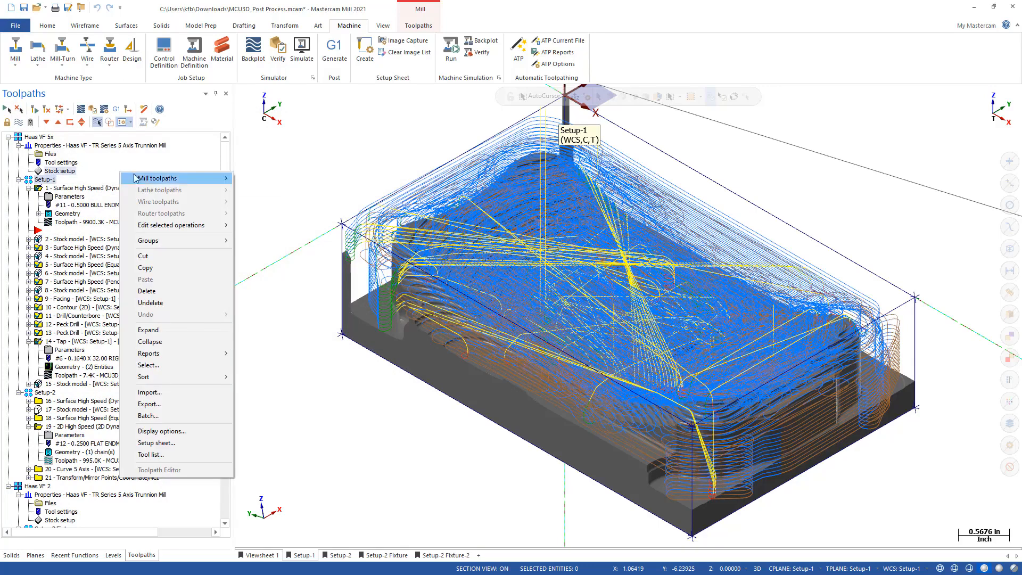
mouse_move(179, 228)
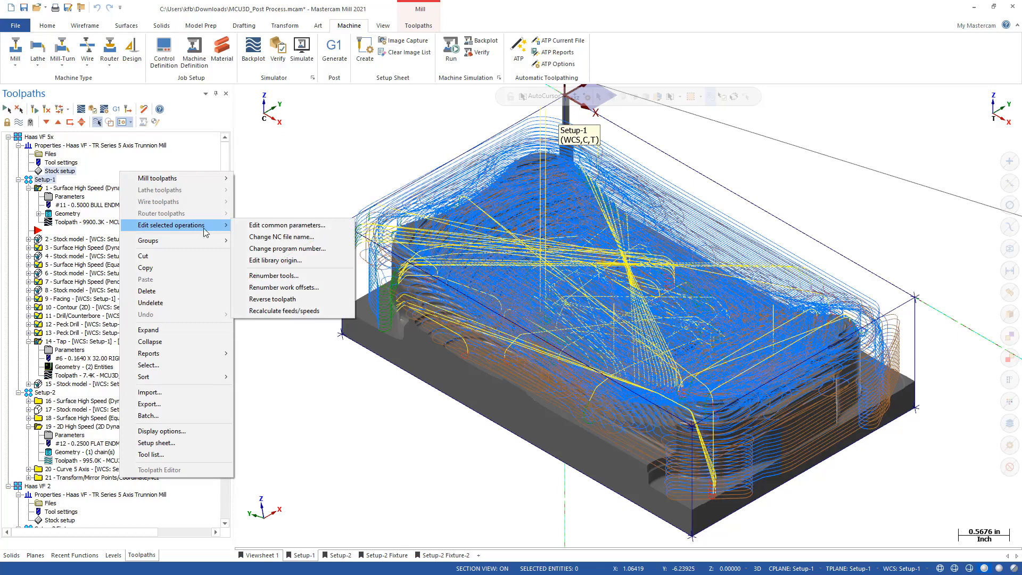
click(271, 249)
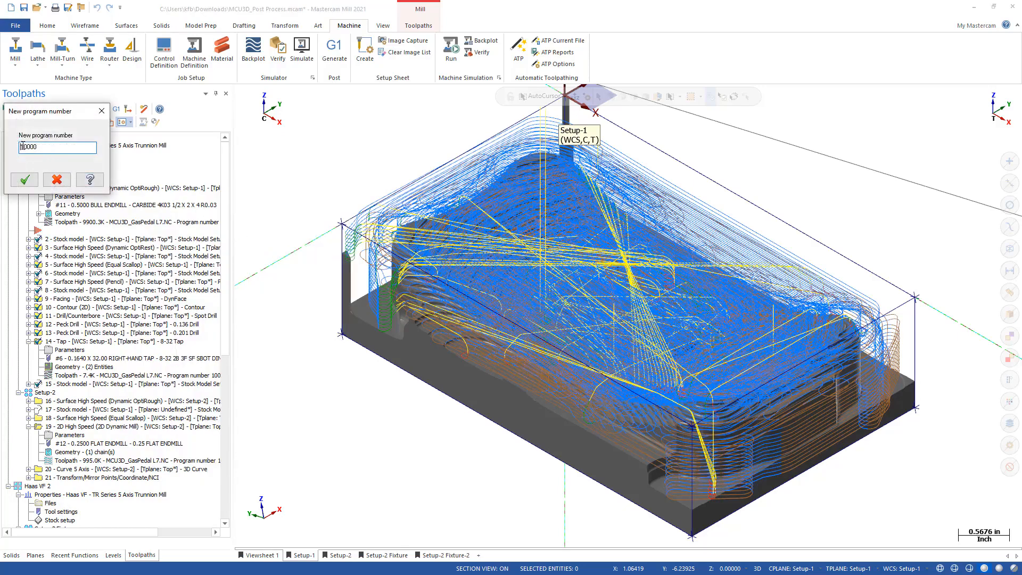
double_click(49, 147)
text(12345)
click(26, 180)
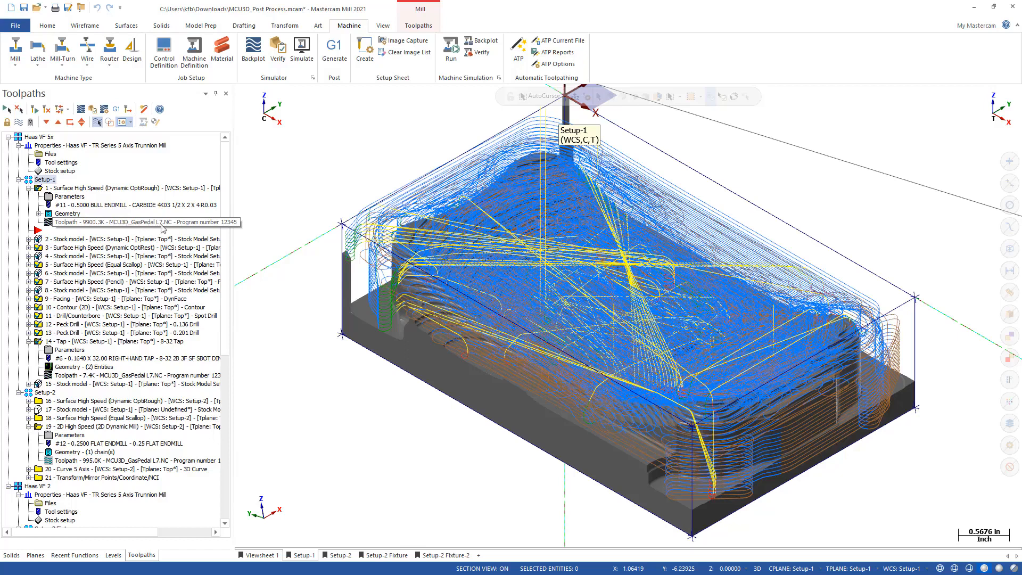
click(29, 248)
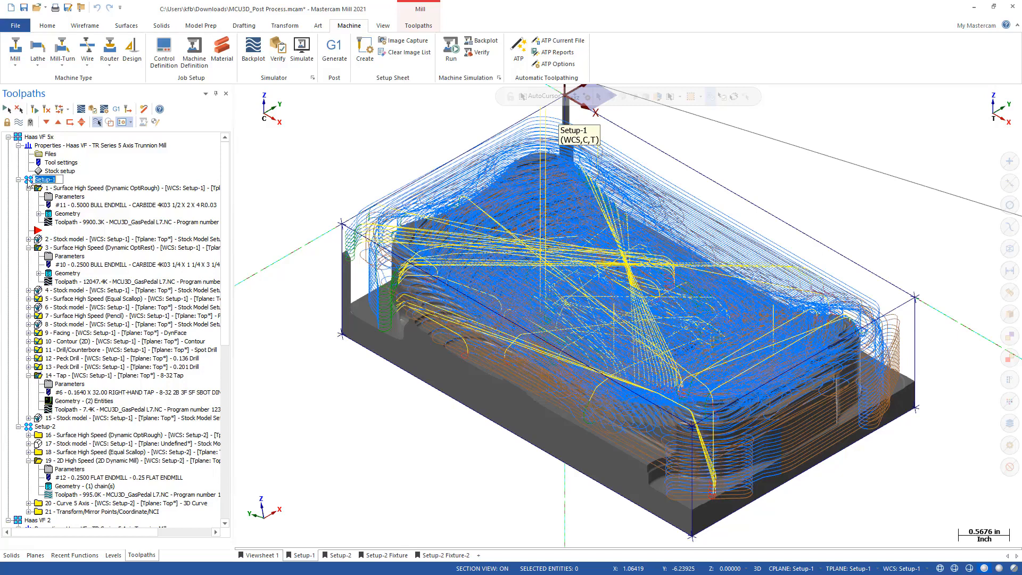
- Change the NC file name of the Setup-1 operations to MCU3D_Verify Lesson and expand the 2D Contour operation to check it
right_click(29, 181)
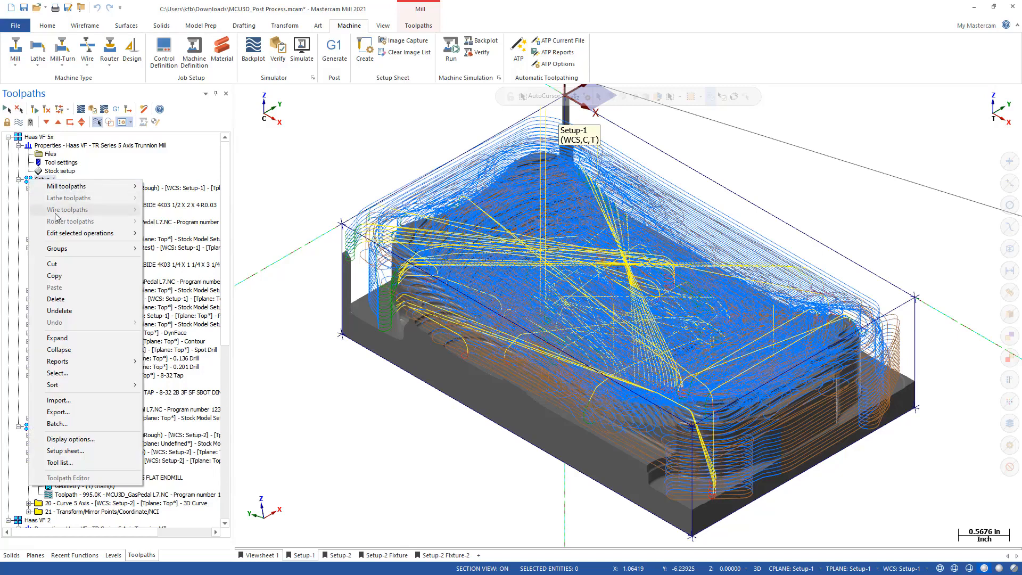
mouse_move(78, 237)
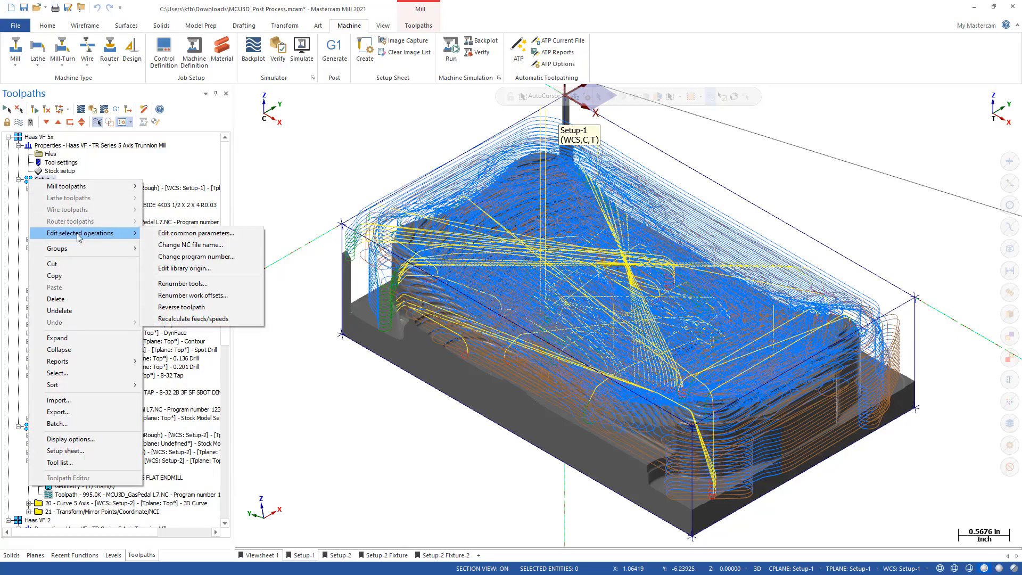
click(193, 246)
drag(74, 149, 38, 146)
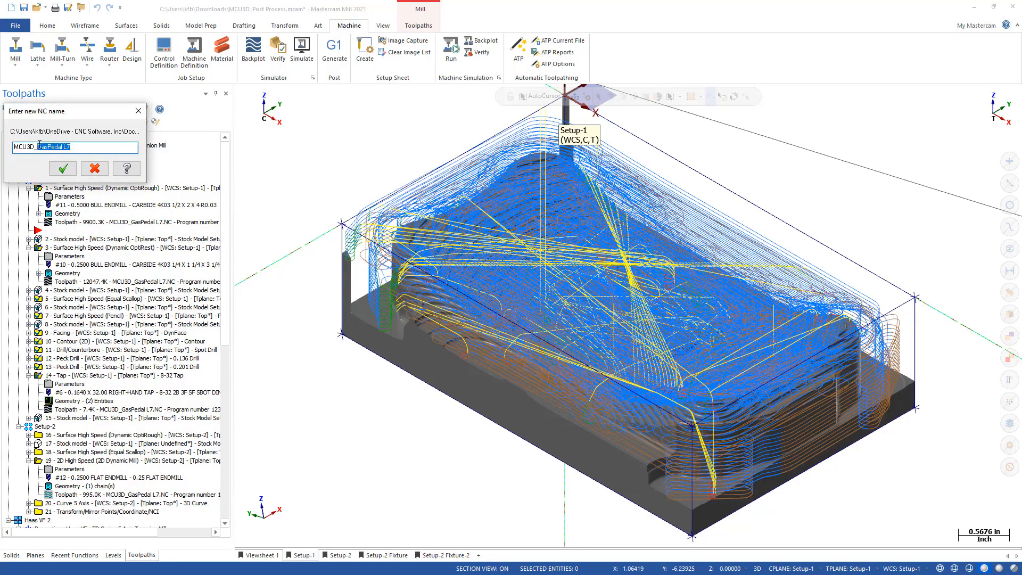
text(Ver)
key(BackSpace)
drag(66, 111, 70, 103)
click(68, 161)
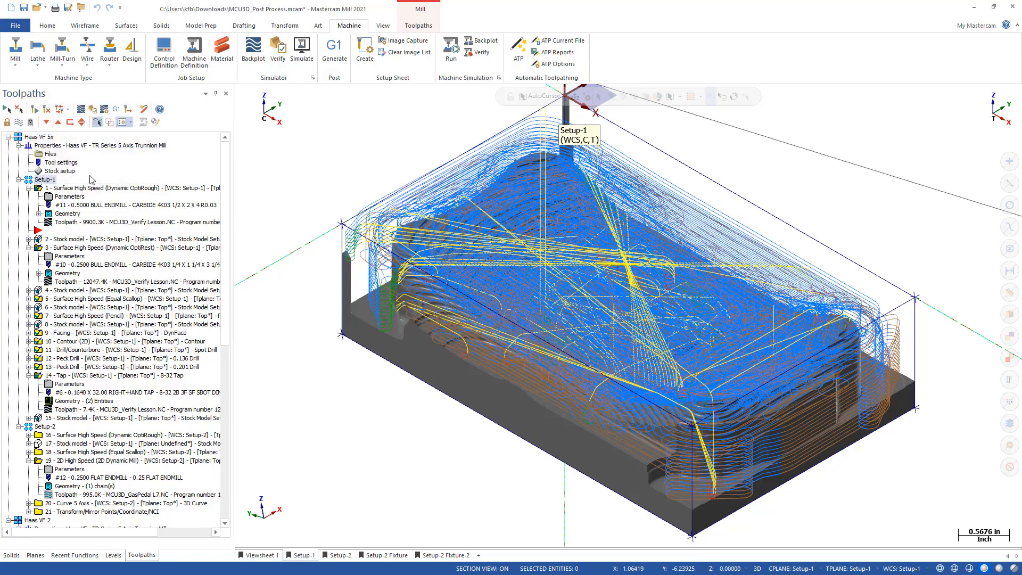
click(29, 343)
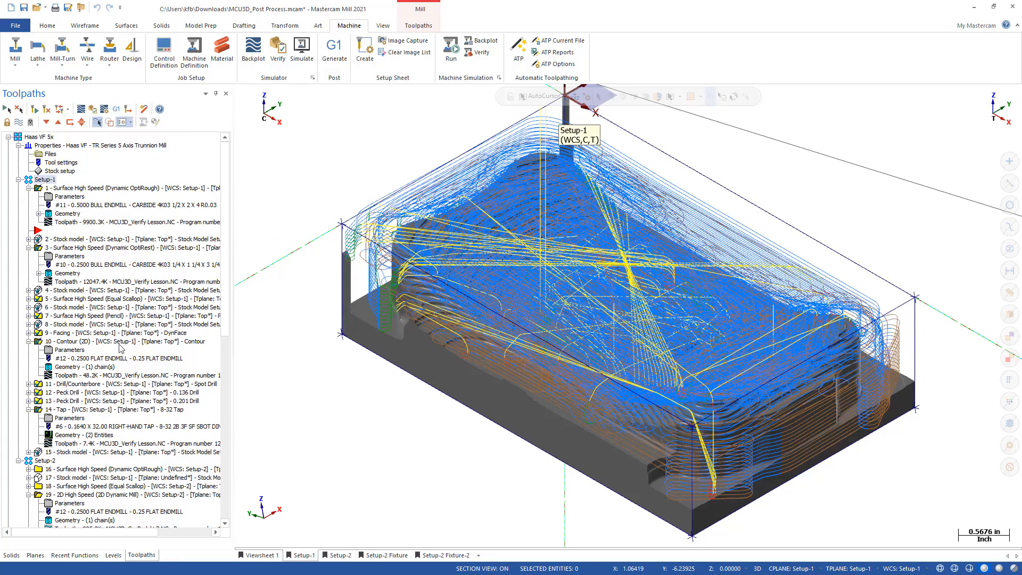
- Post the selected Setup-1 operations with NC output and editing enabled, saving the code as MCU3D_Verify Lesson.NC
click(115, 110)
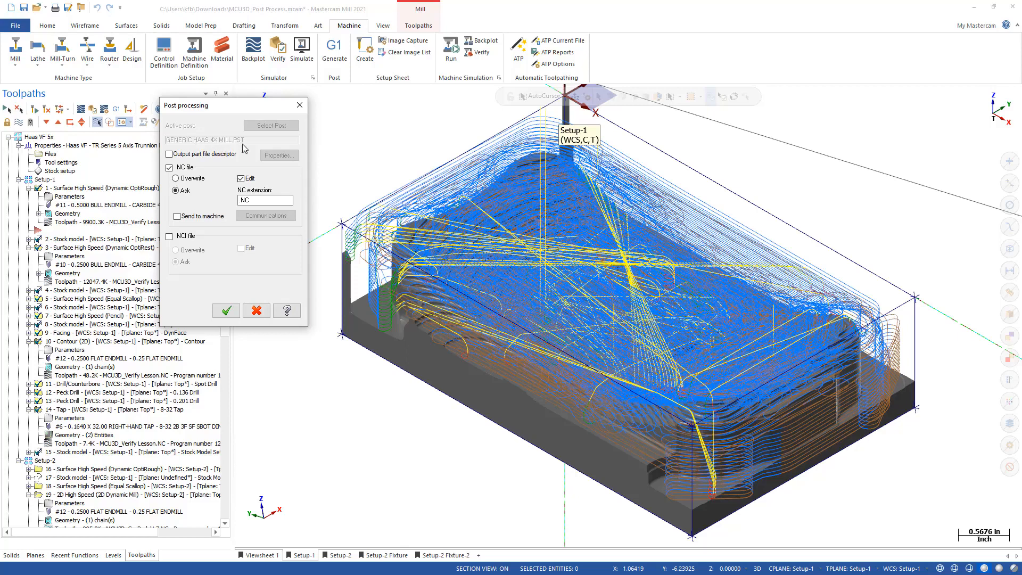
drag(216, 105, 296, 94)
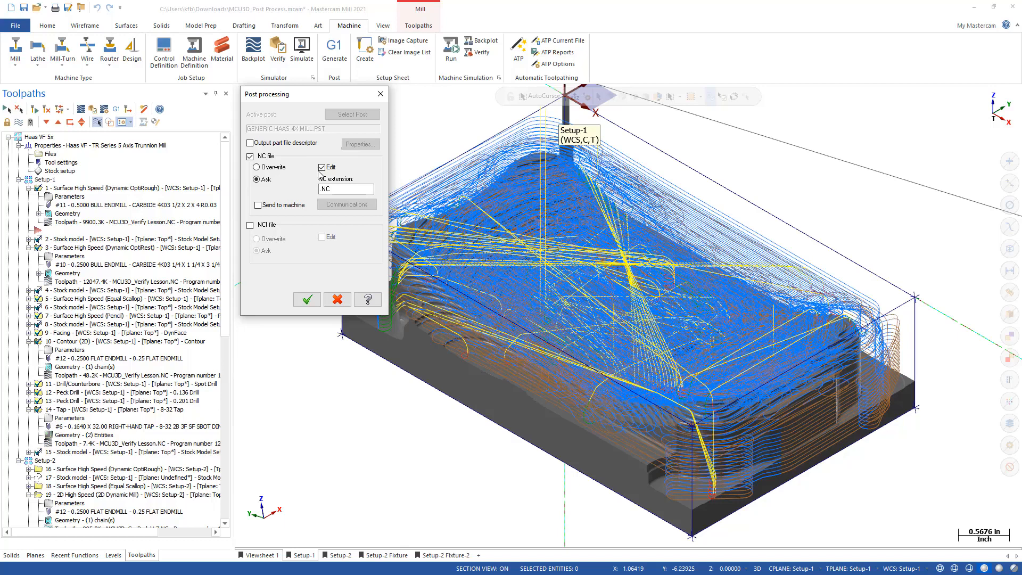
click(307, 299)
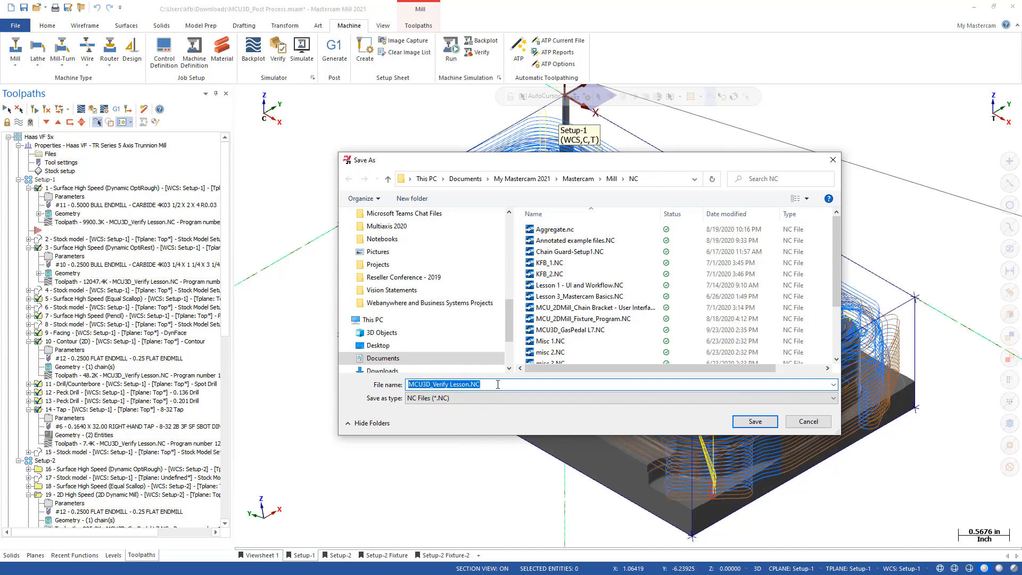
click(756, 421)
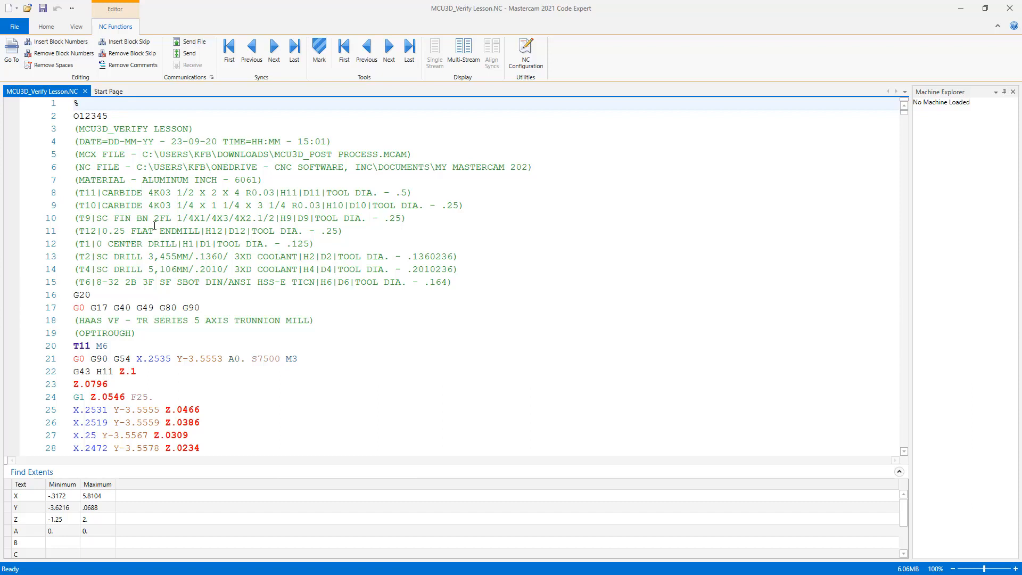
- Examine the start of the posted program, highlighting the first X coordinate, the OPTIROUGH operation comment and the M6 tool change
drag(74, 410, 93, 409)
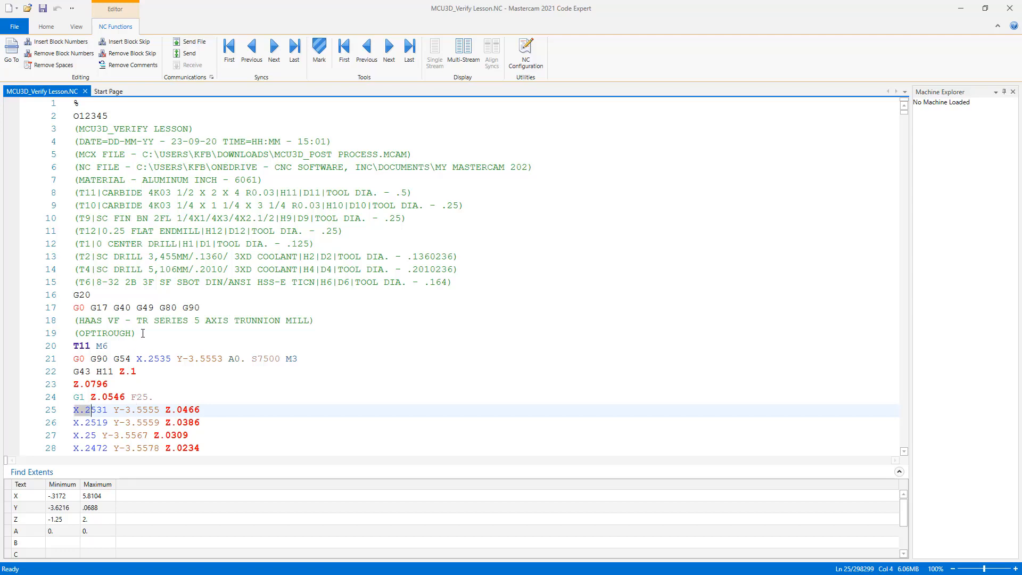
drag(142, 333, 75, 334)
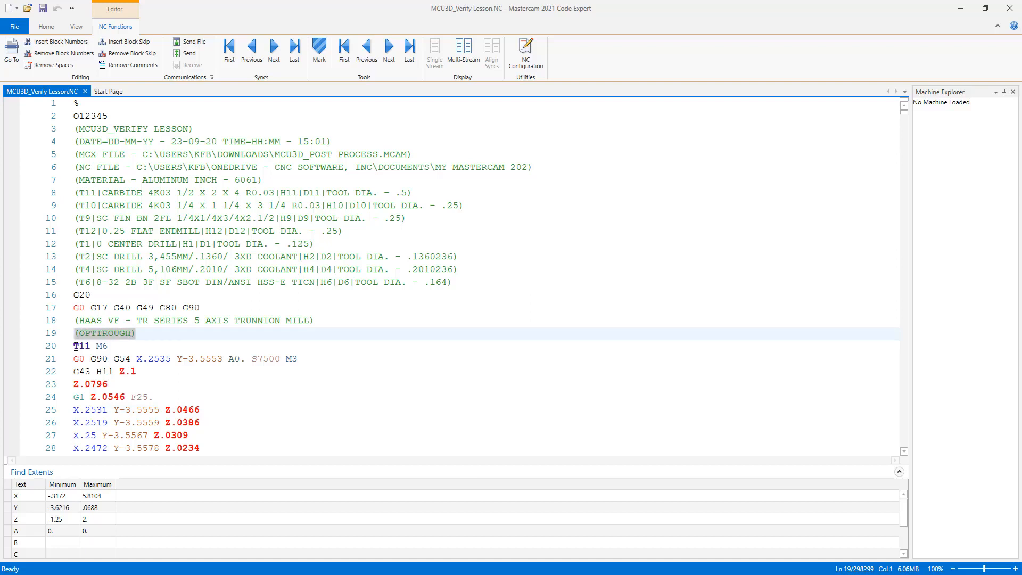
drag(97, 345, 107, 346)
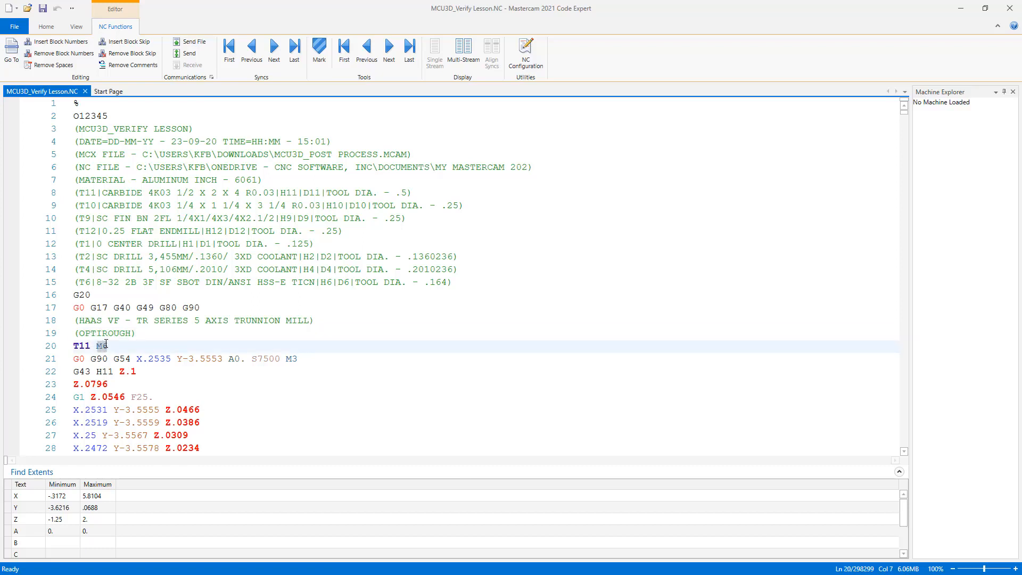
- Place the code editor beside the Mastercam toolpath list to compare the OptiRough code with its operation, and maximize the editor again
double_click(181, 11)
drag(237, 15, 694, 65)
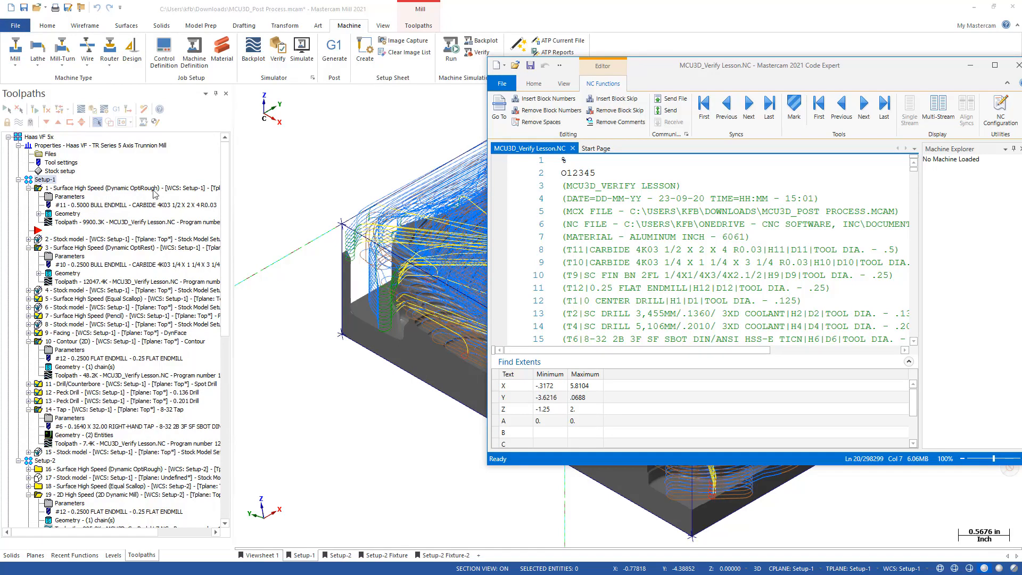
scroll(558, 249, down, 4)
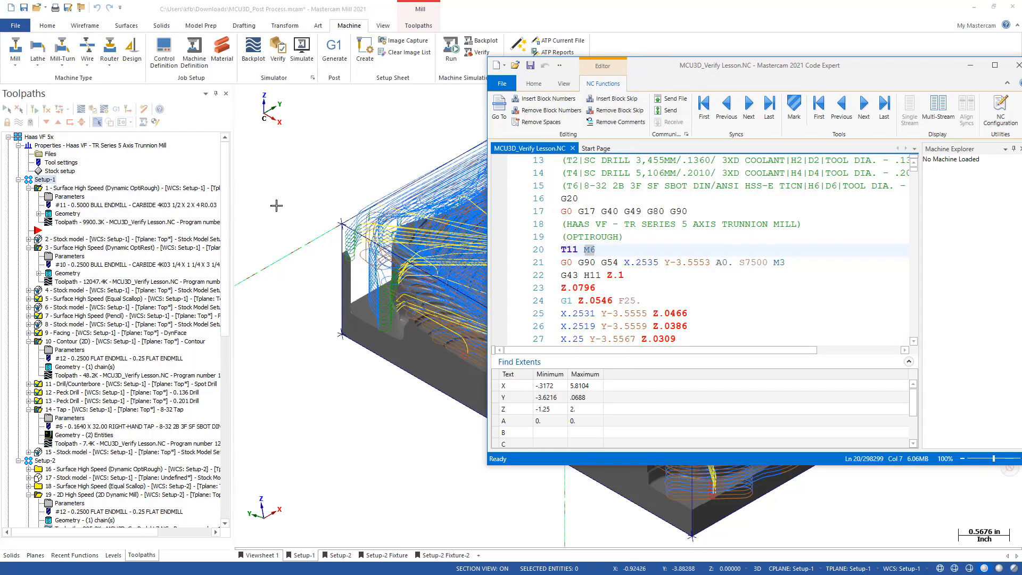
double_click(662, 68)
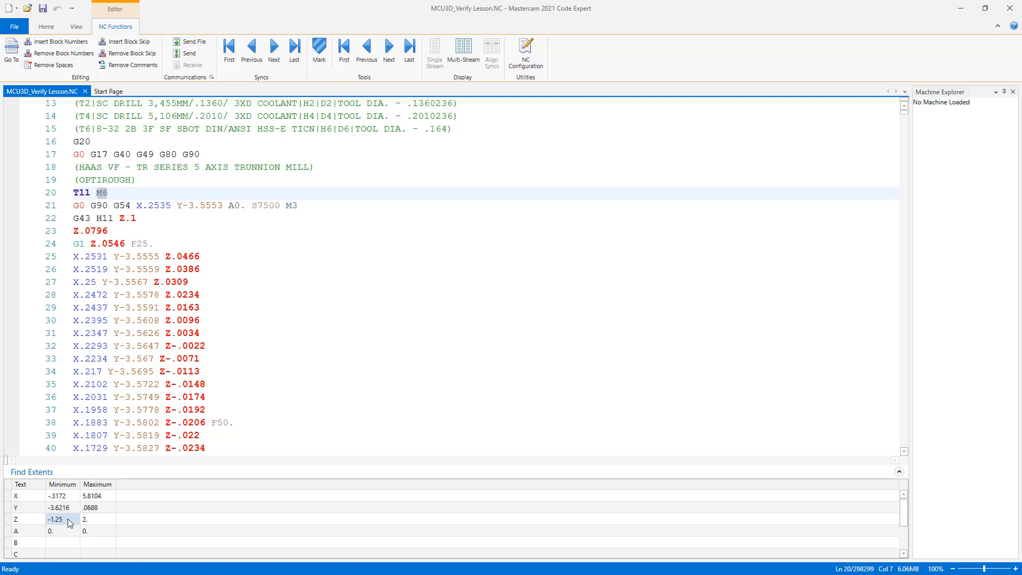
- Step through the program's tool changes from T11 through T10, T9 and T12 to the T1 spot drill
click(389, 53)
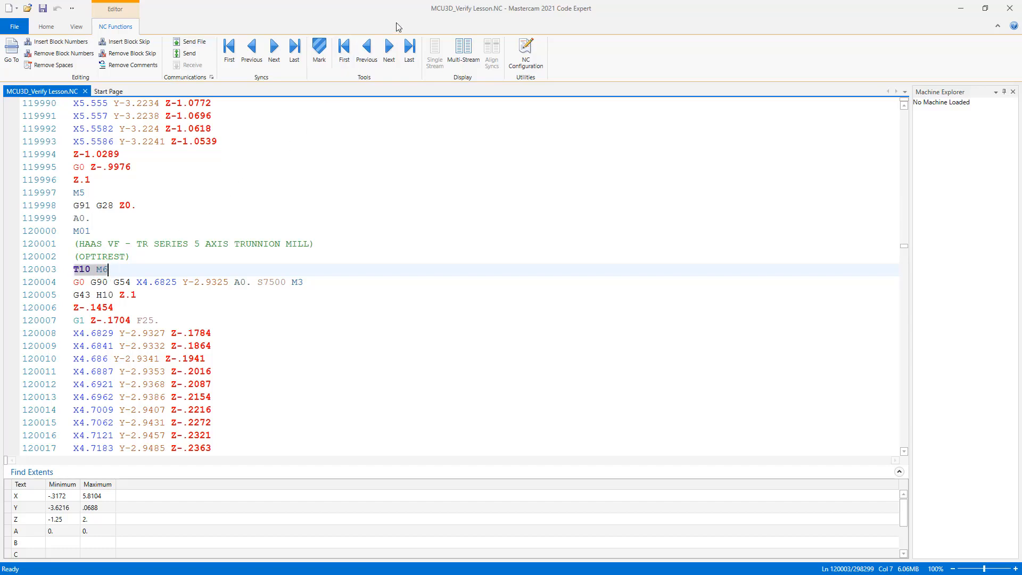
click(389, 53)
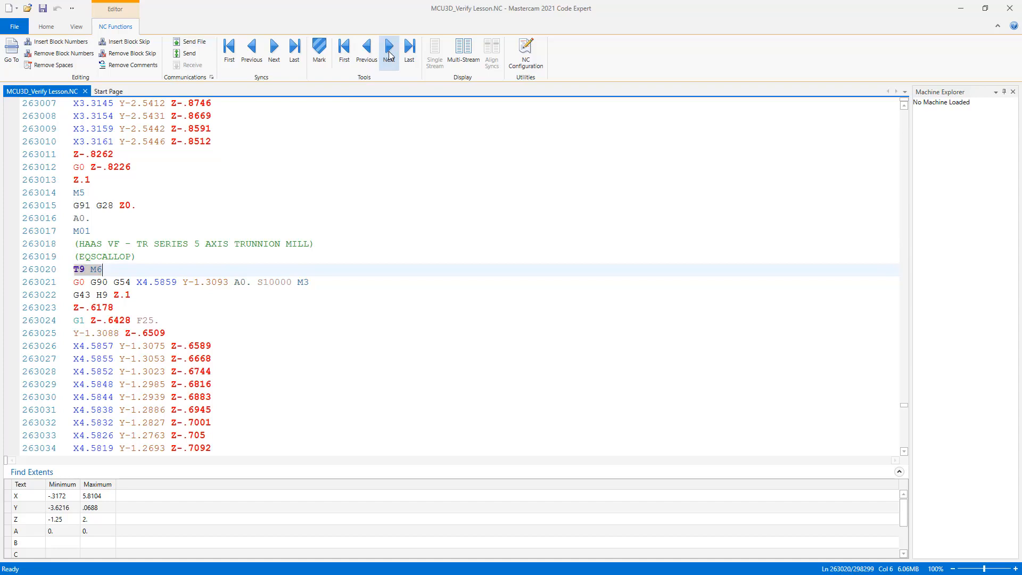
click(388, 53)
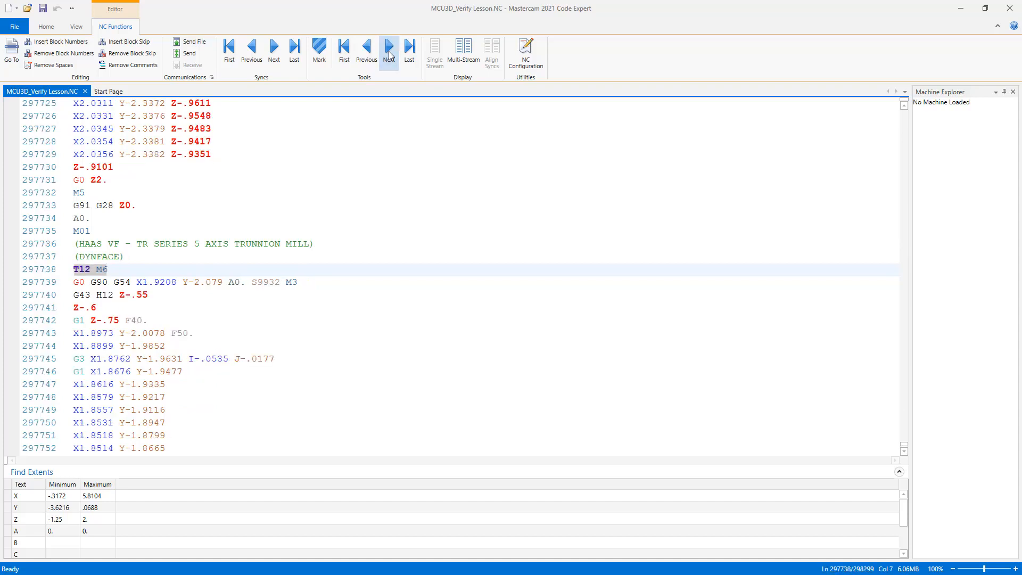
click(389, 54)
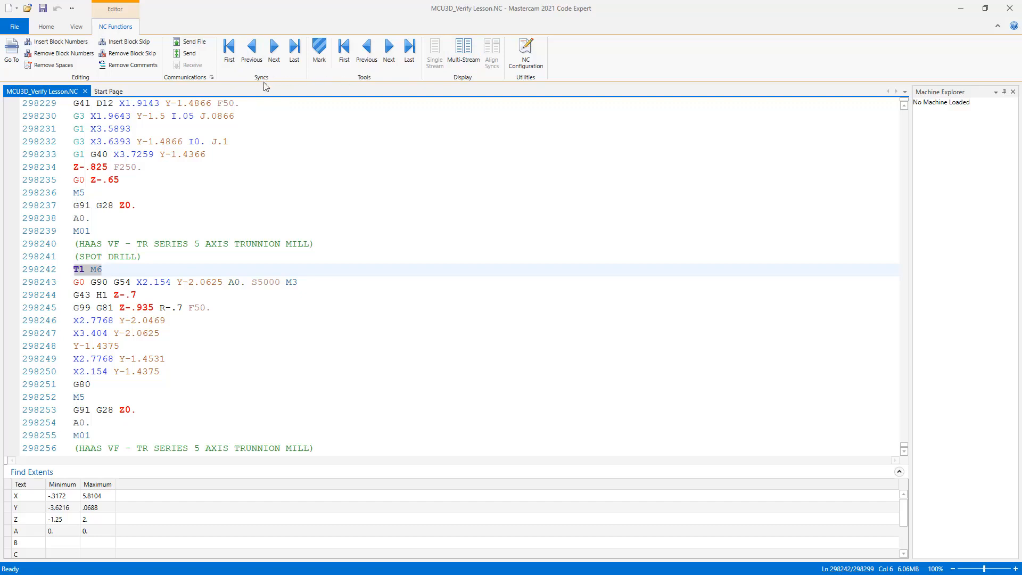
- Display the Properties pane in the code editor and return to the Machine Explorer pane
click(77, 27)
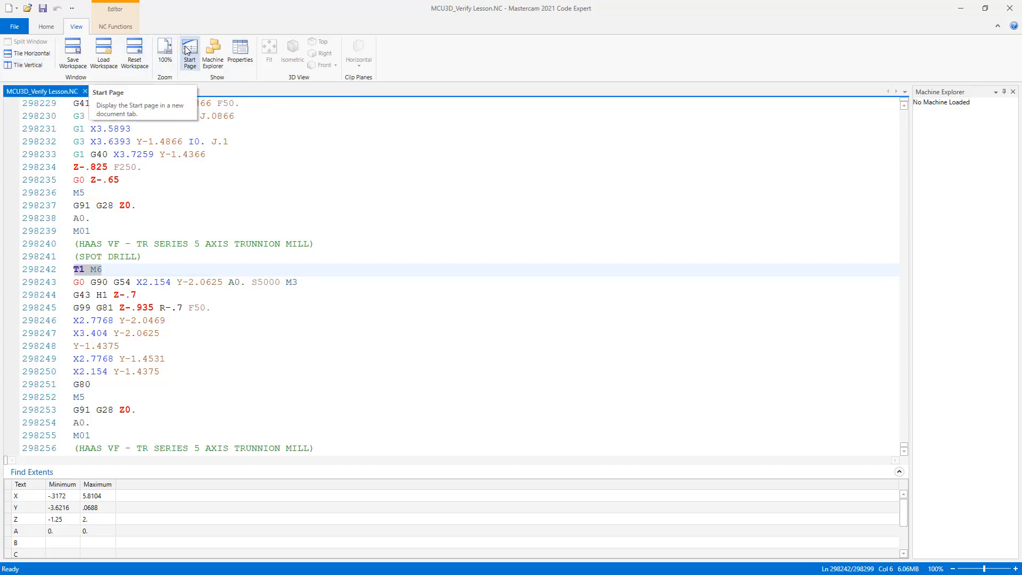
click(213, 49)
click(238, 52)
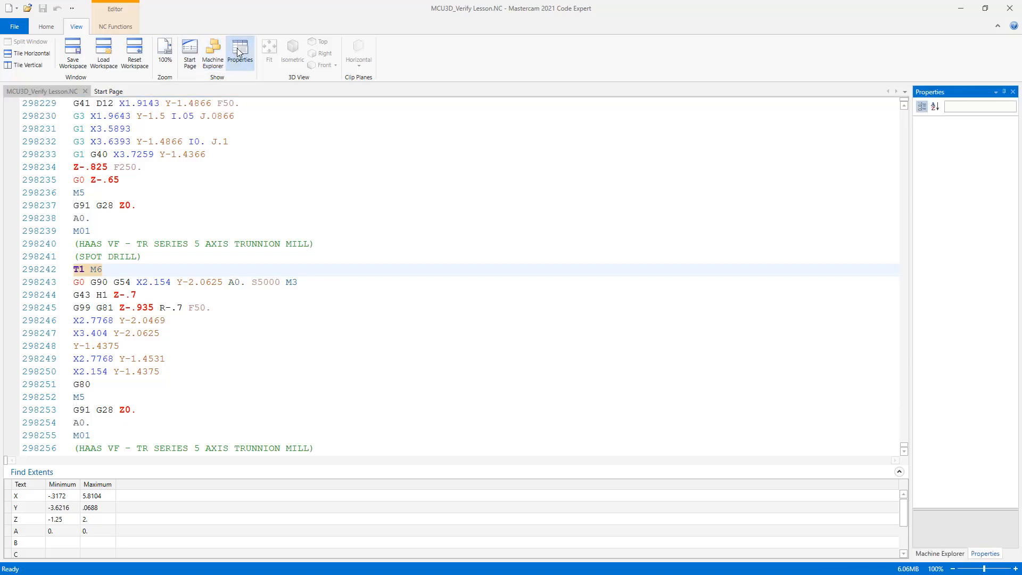
click(212, 49)
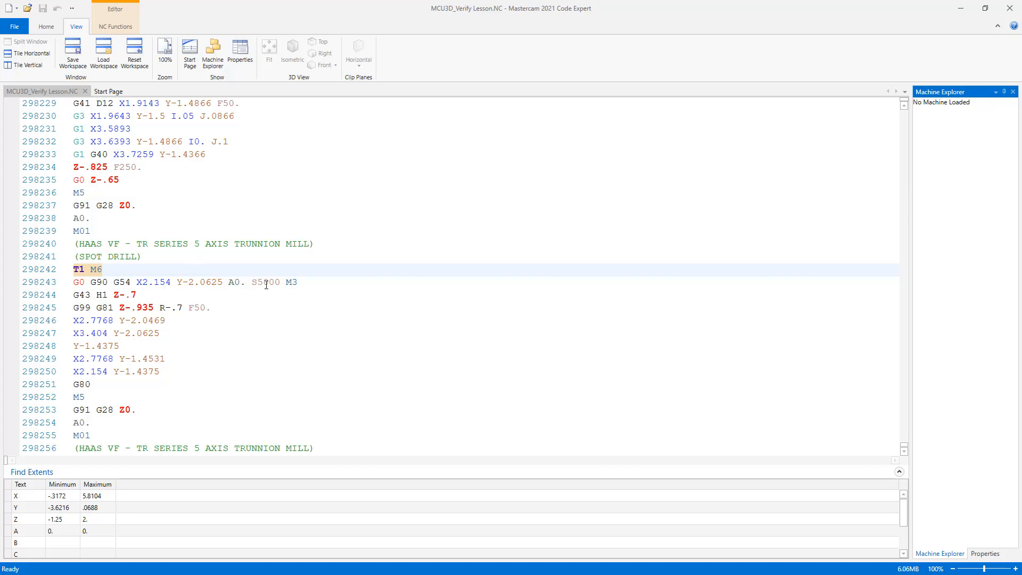
- Change the spot drill's spindle speed on line 298243 to S5500, and review it with the first X/Y drilling position
drag(263, 282, 280, 283)
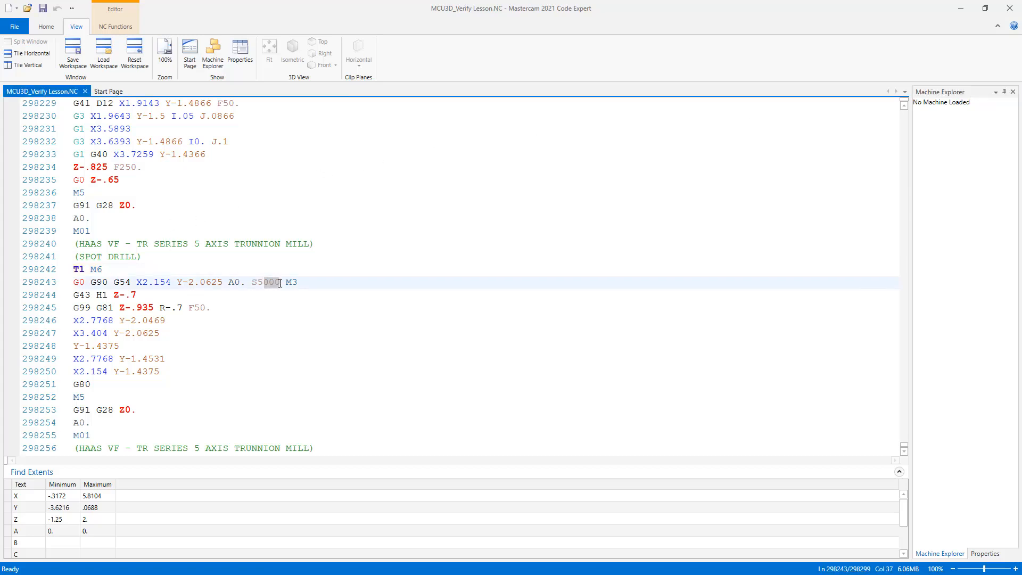
text(500)
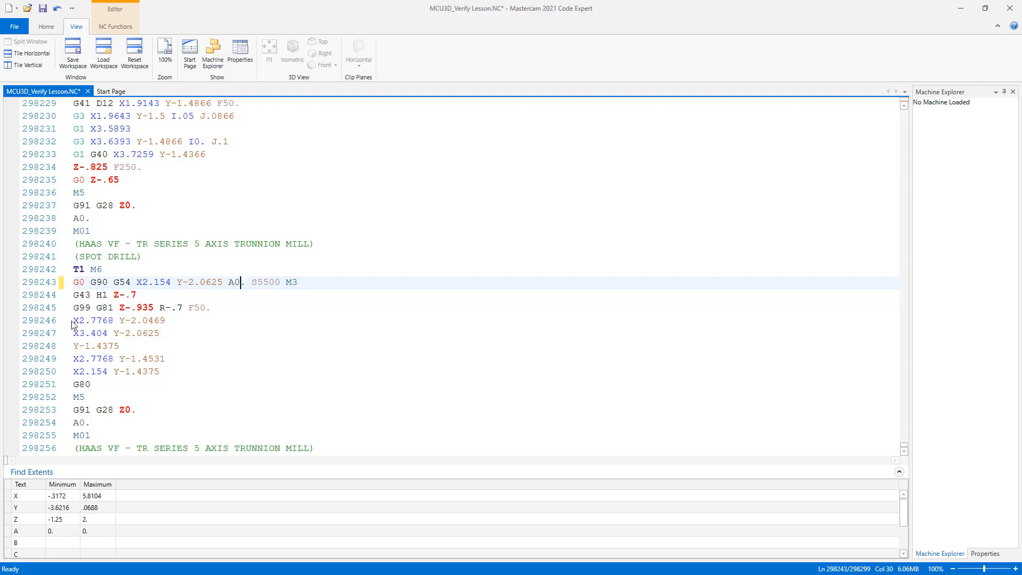
drag(74, 320, 167, 319)
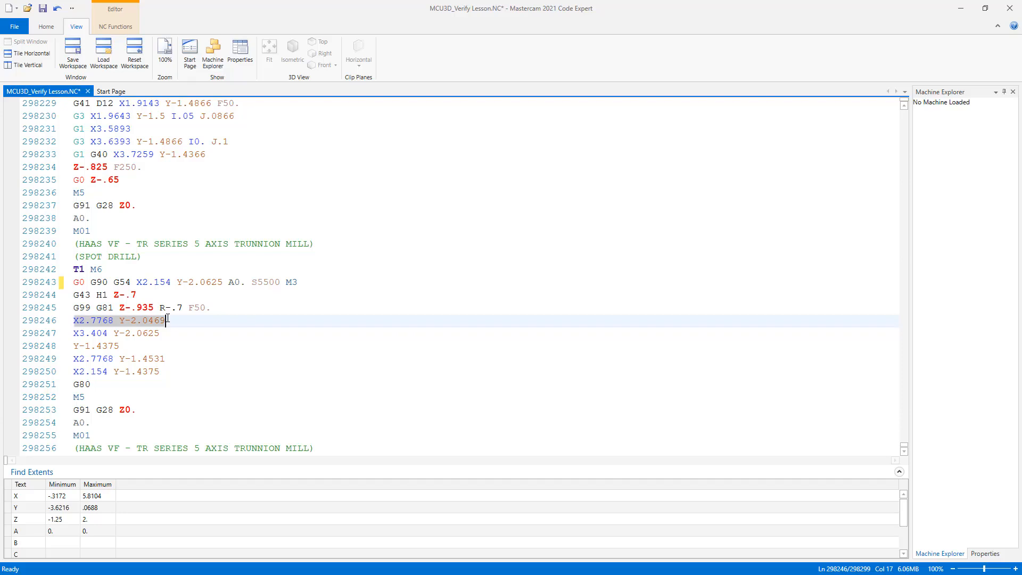
drag(252, 282, 273, 292)
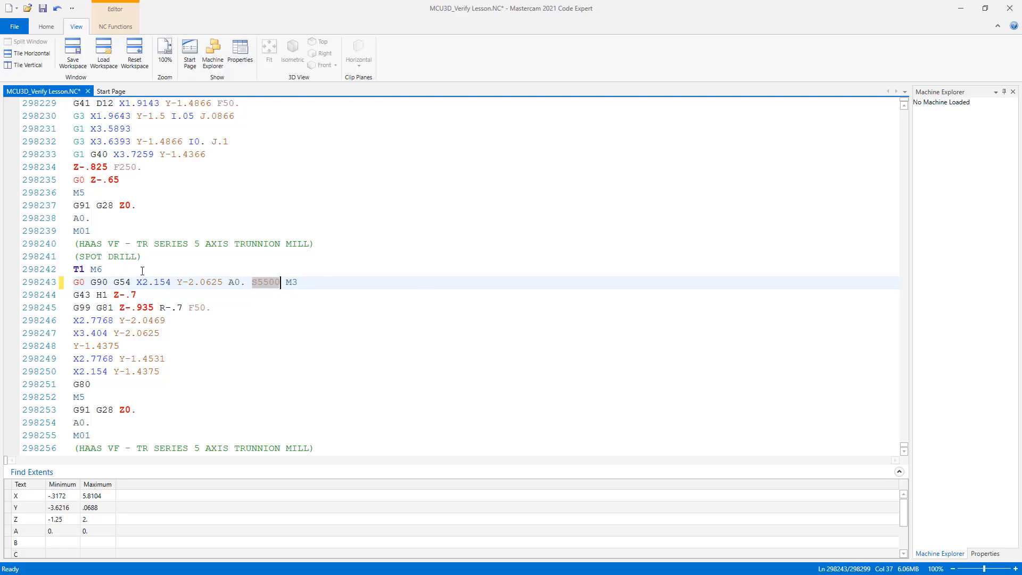
- Highlight the A0 rotary position on the spot drill's G54 line and close the code editor without saving the changes
click(227, 282)
drag(229, 283, 240, 282)
click(1010, 8)
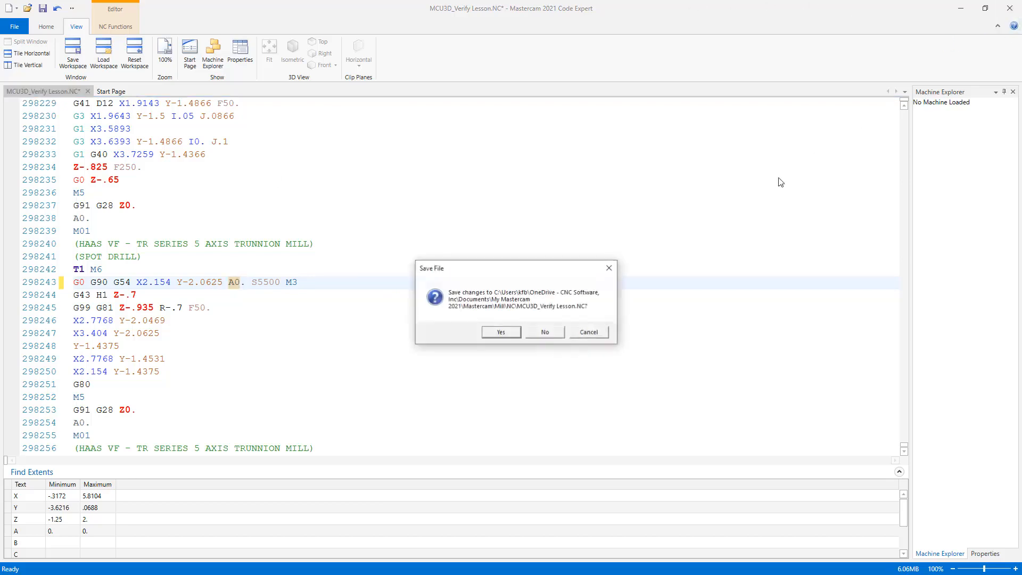
click(545, 332)
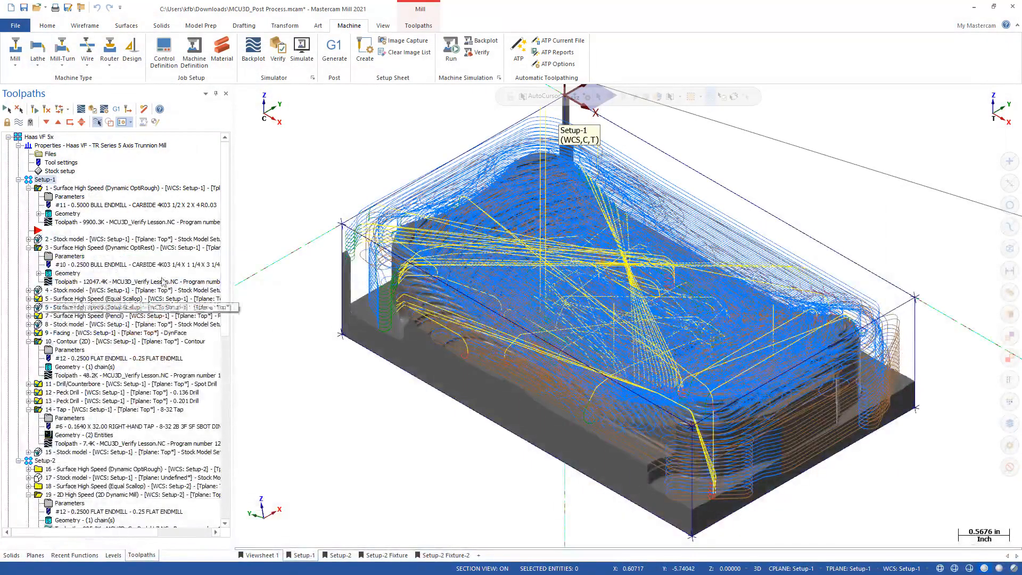